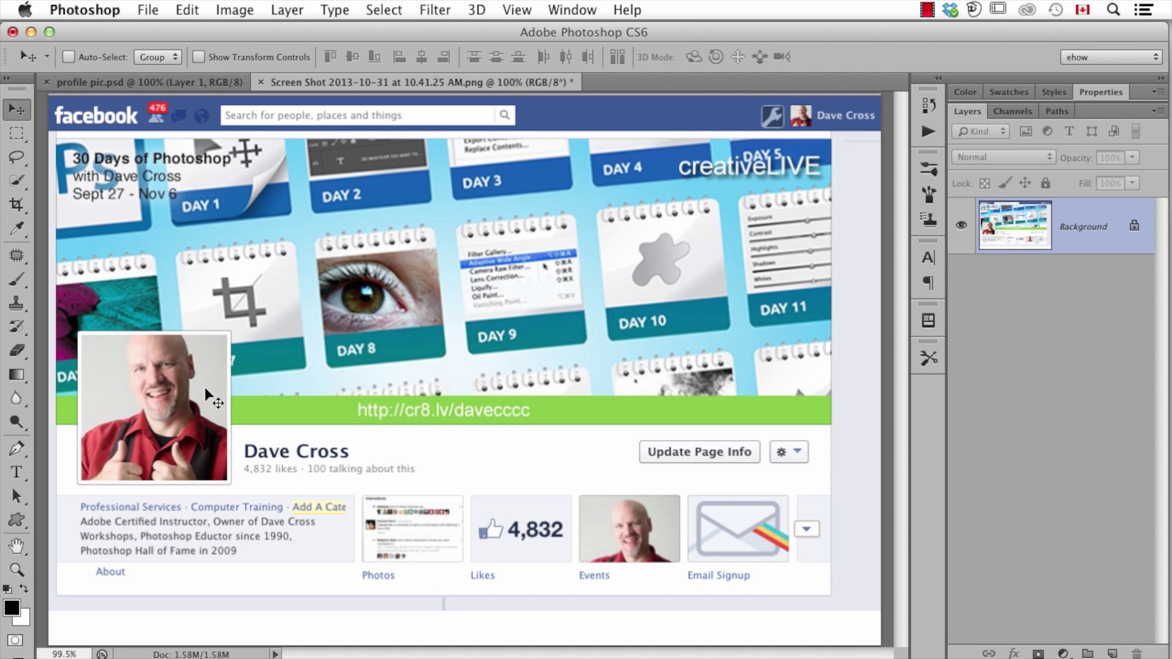
Close the Facebook page screenshot document.
left_click(261, 82)
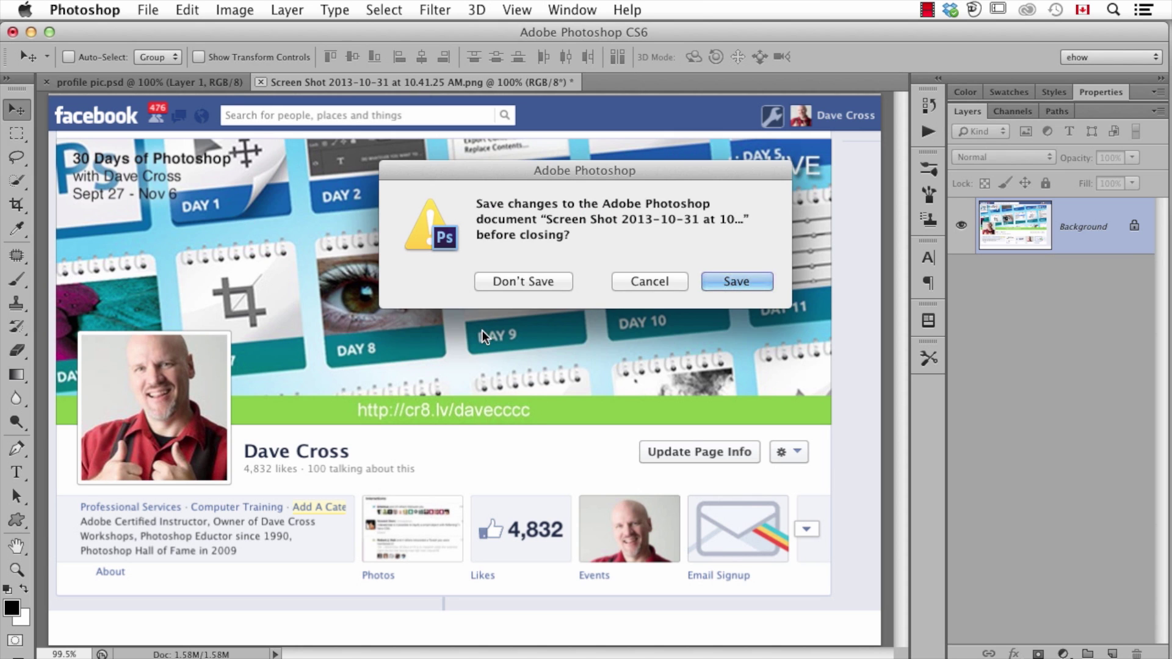
Discard the screenshot's changes, leaving only profile pic.psd open.
left_click(521, 284)
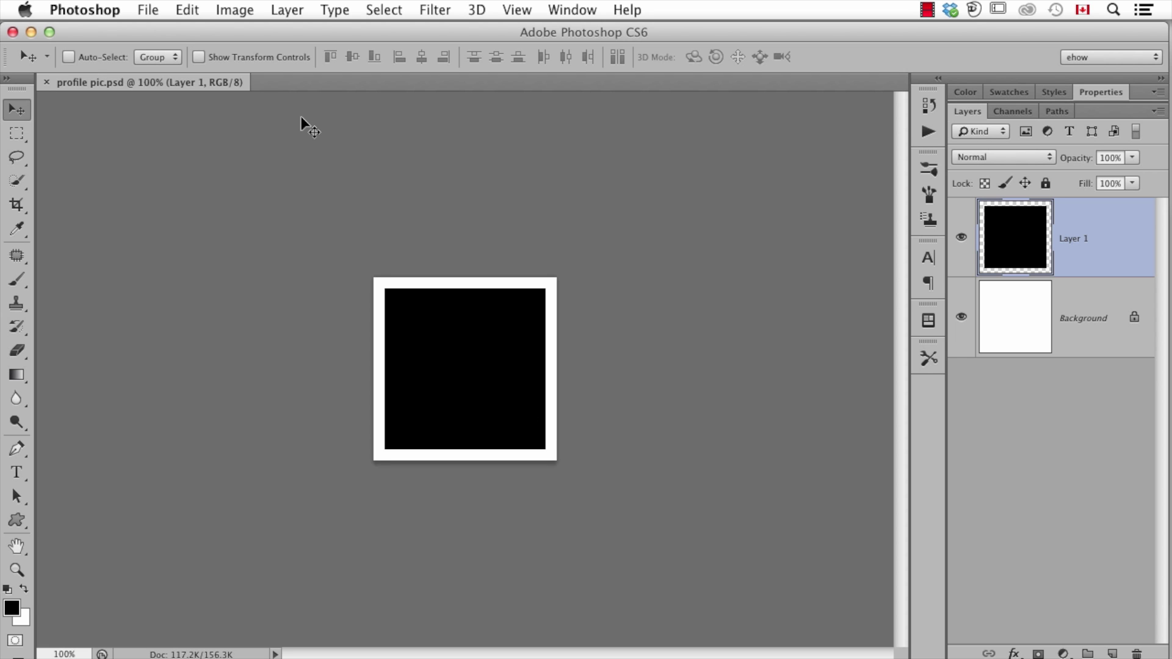
left_click(150, 10)
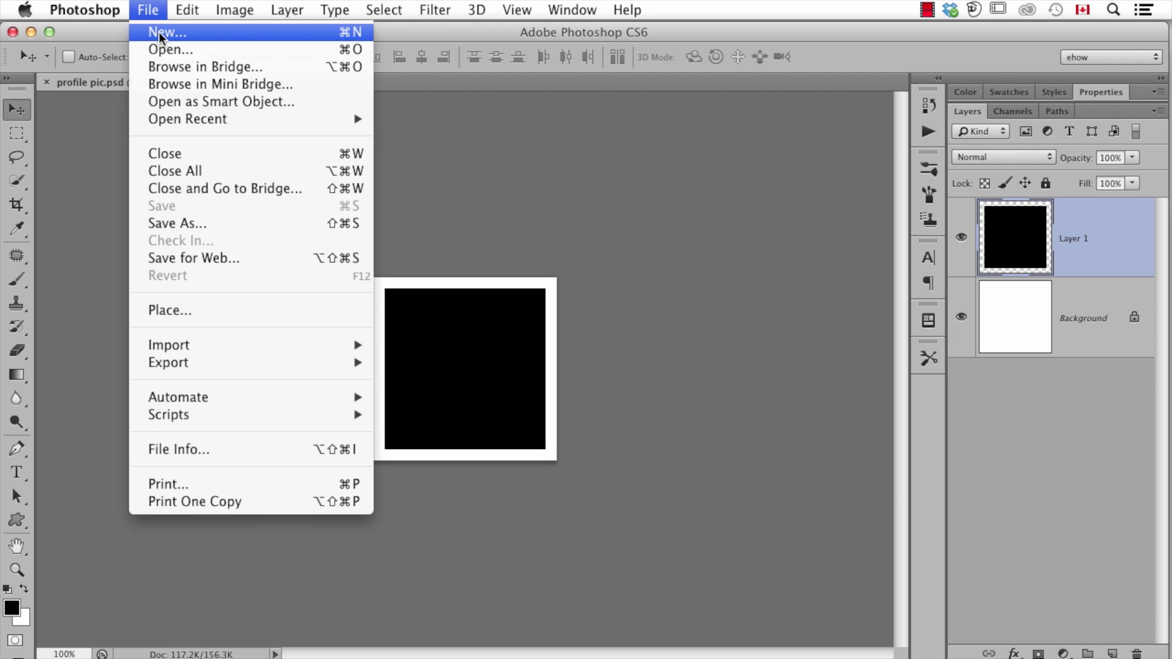
Create a new white document measuring 200 × 200 pixels.
left_click(158, 32)
left_click(613, 306)
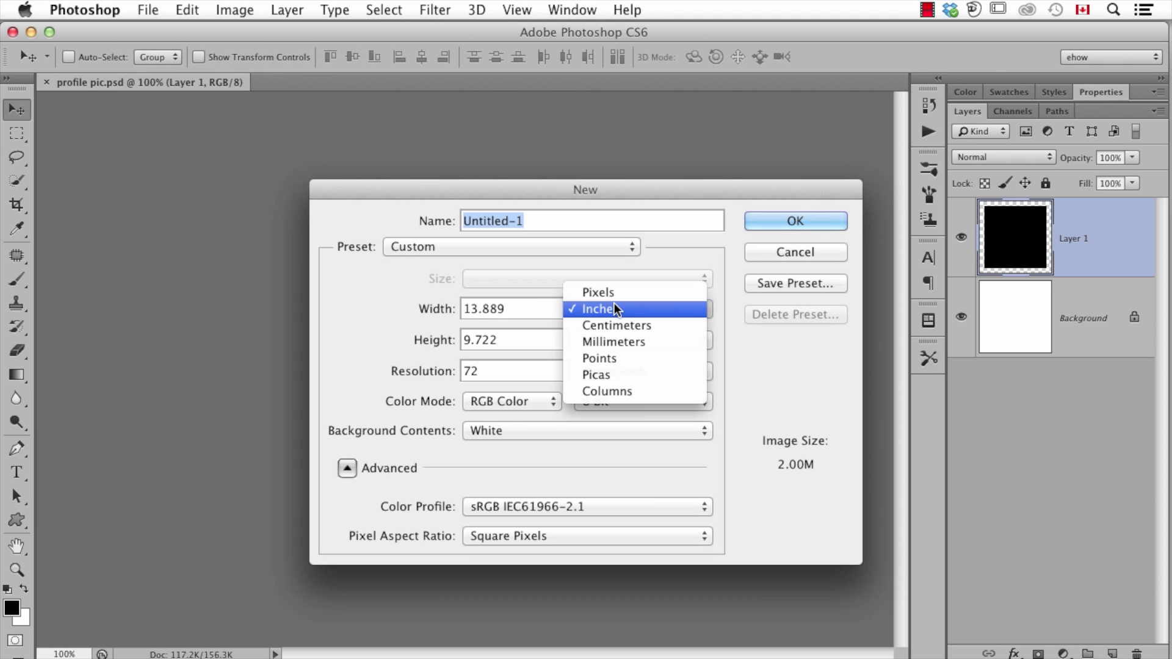
left_click(614, 291)
type("20")
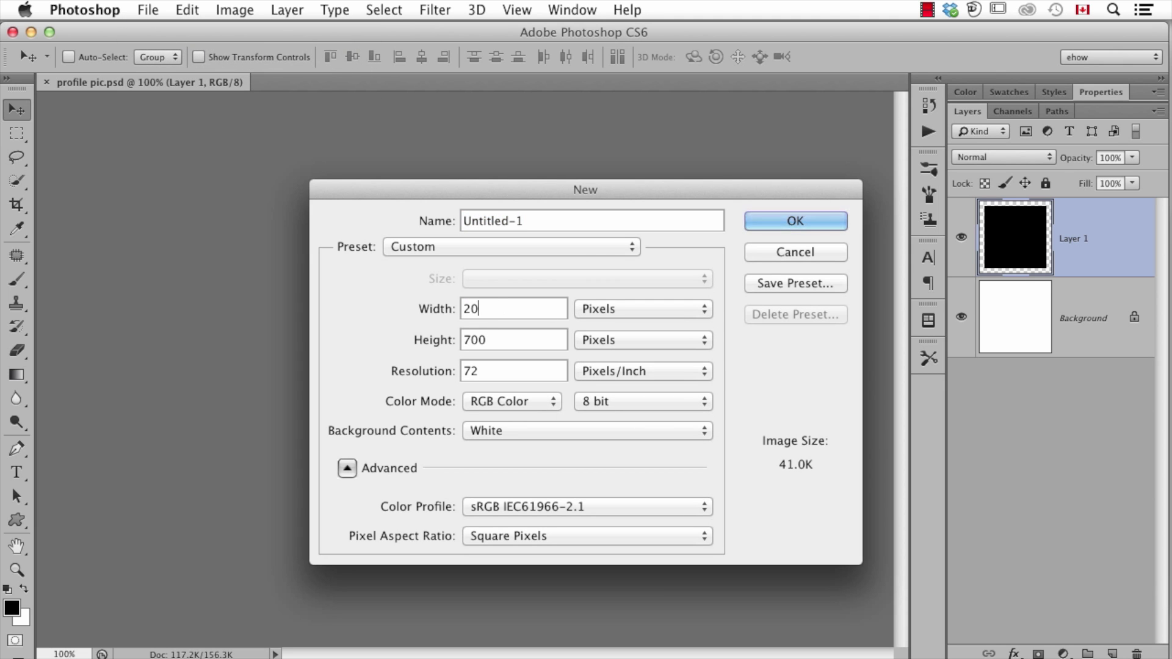
type("0")
key("Tab")
type("200")
left_click(793, 218)
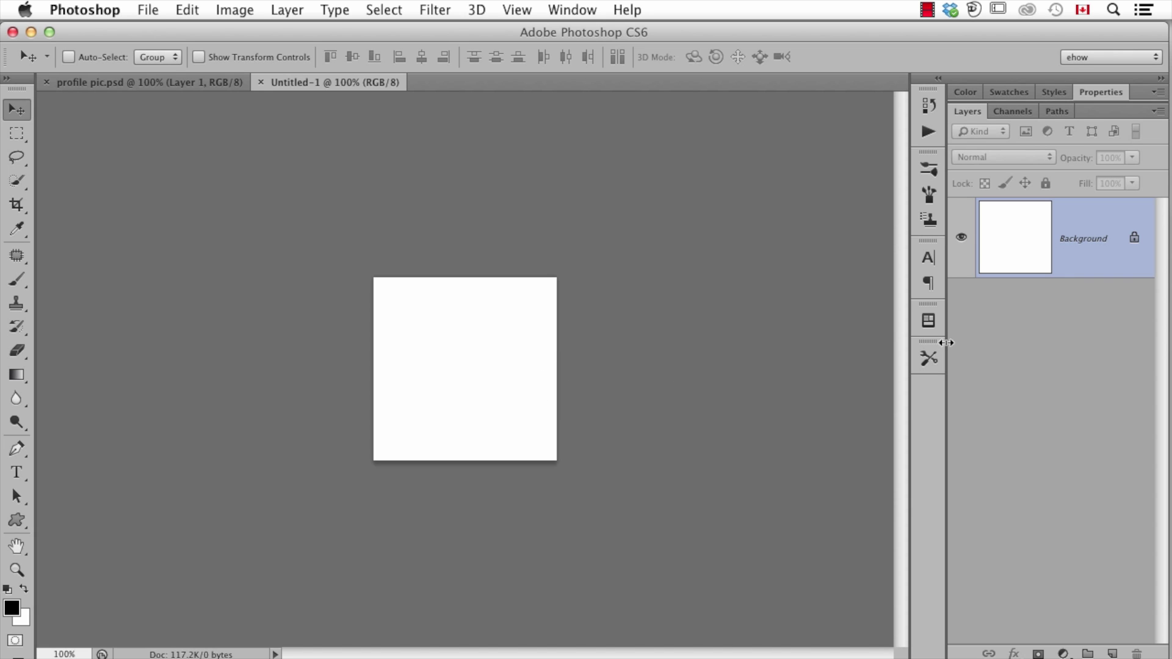
double_click(1090, 244)
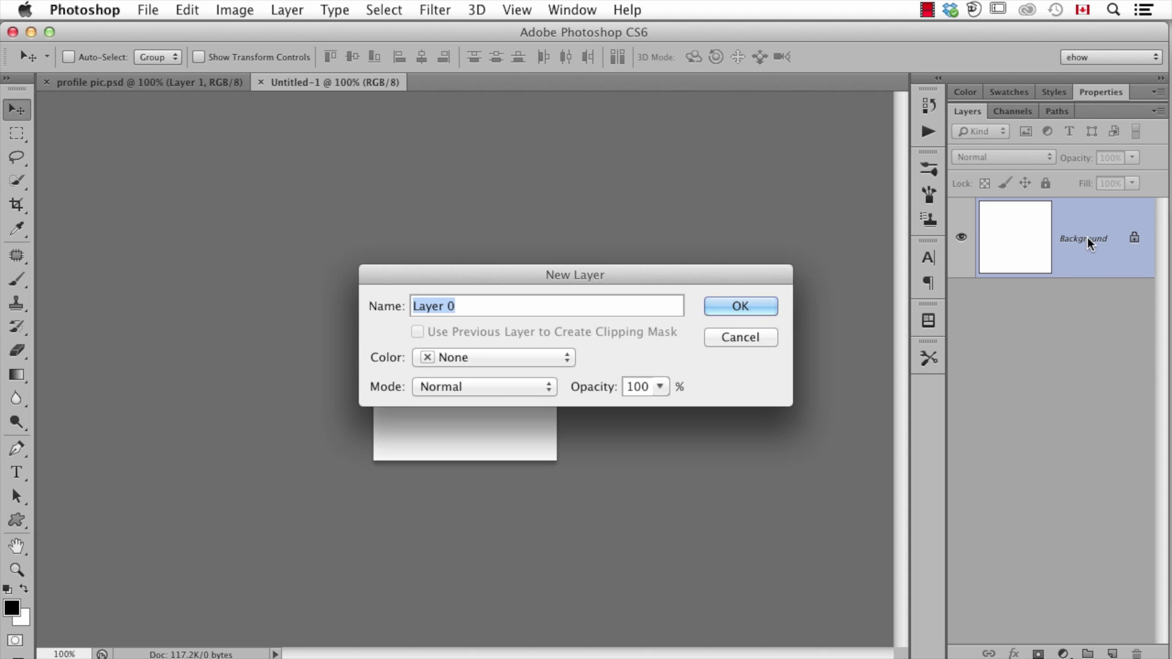
Turn the background into Layer 0 and give it a 12 px inside Stroke effect.
left_click(740, 306)
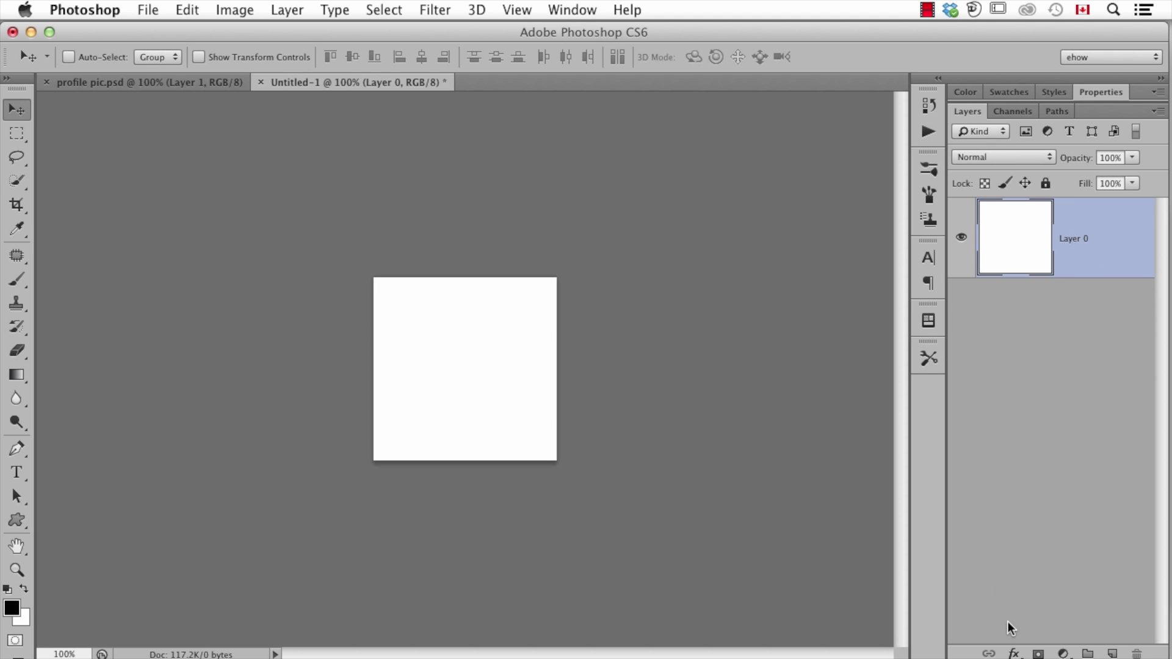
left_click(1014, 654)
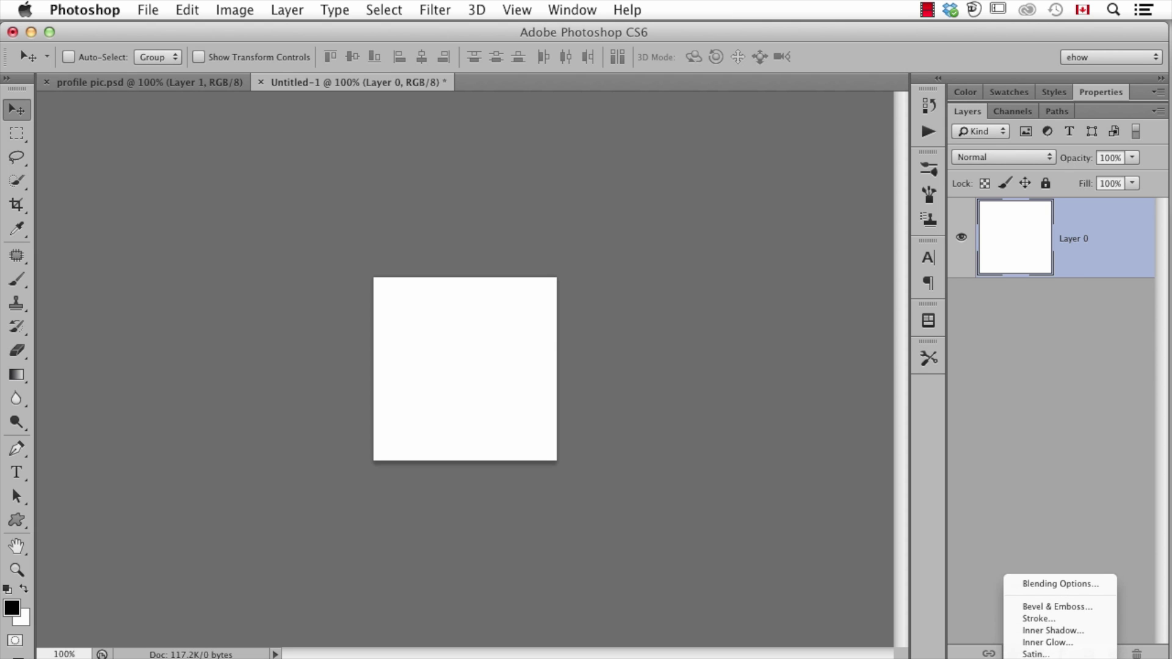
left_click(1039, 617)
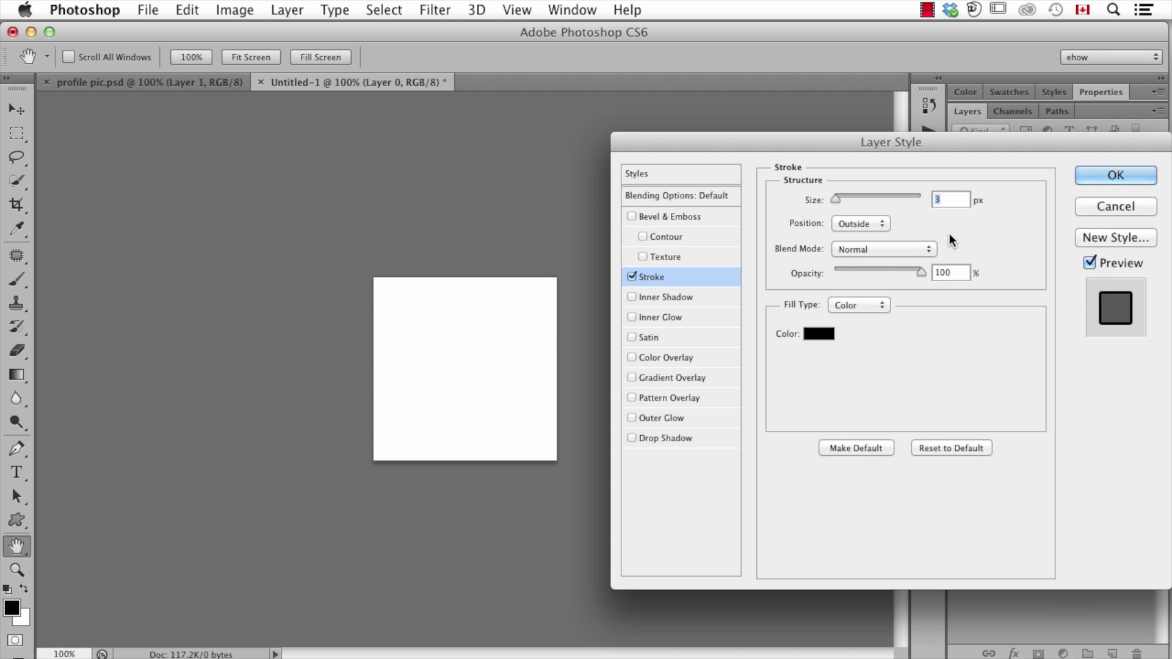
type("12")
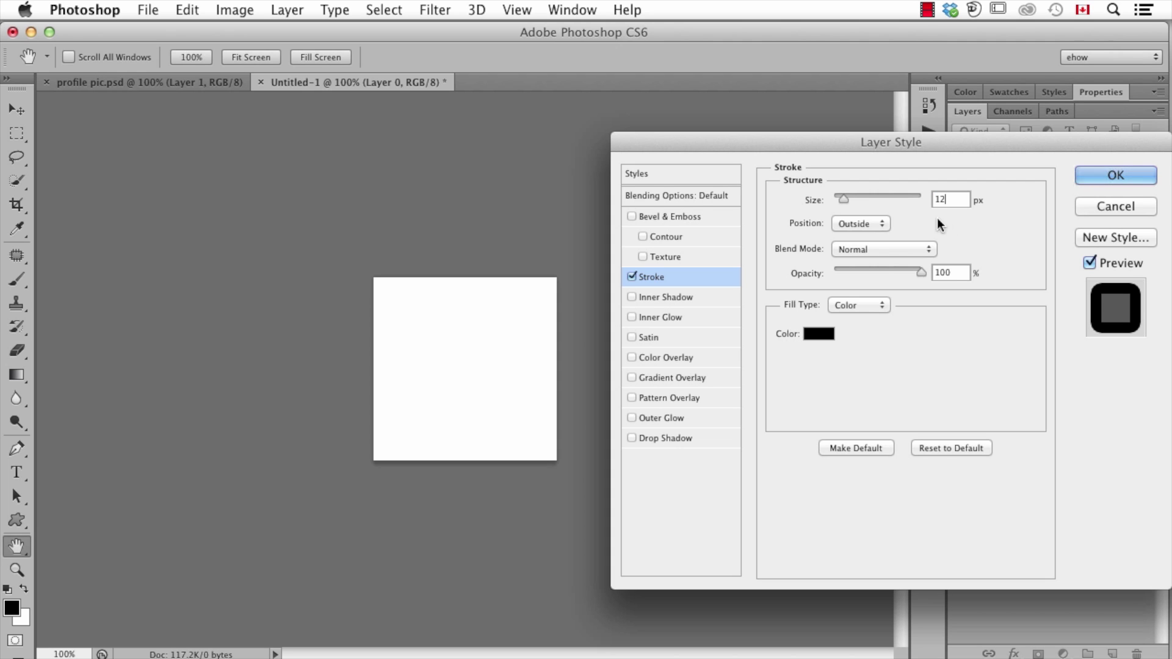
left_click(880, 224)
left_click(873, 233)
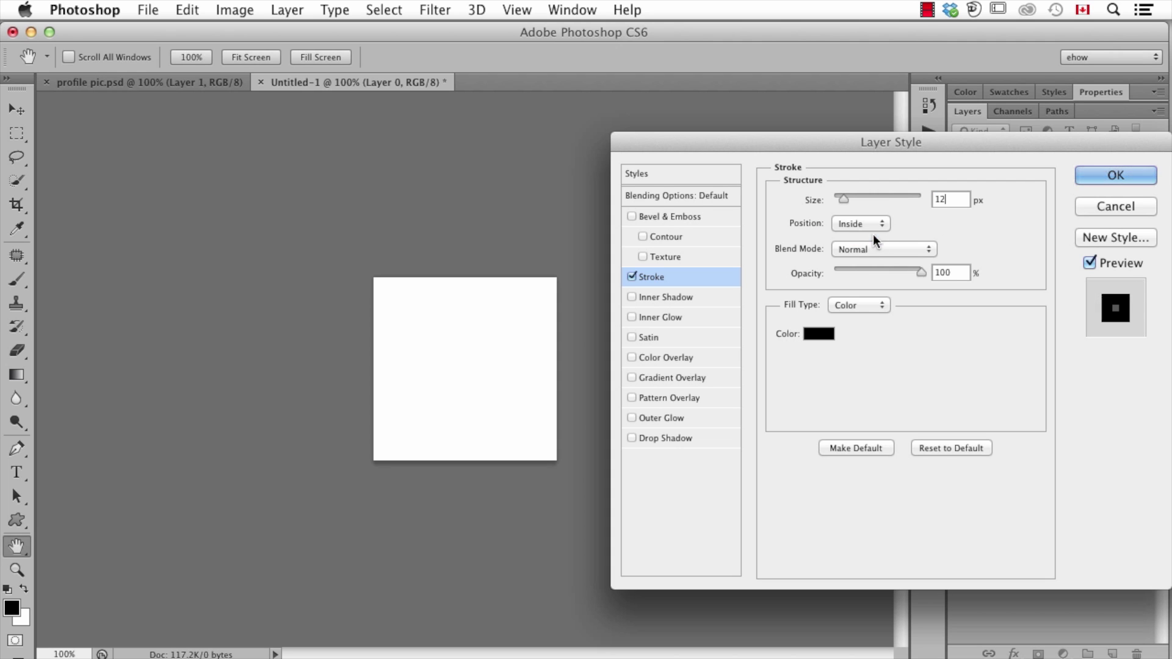
left_click(1092, 177)
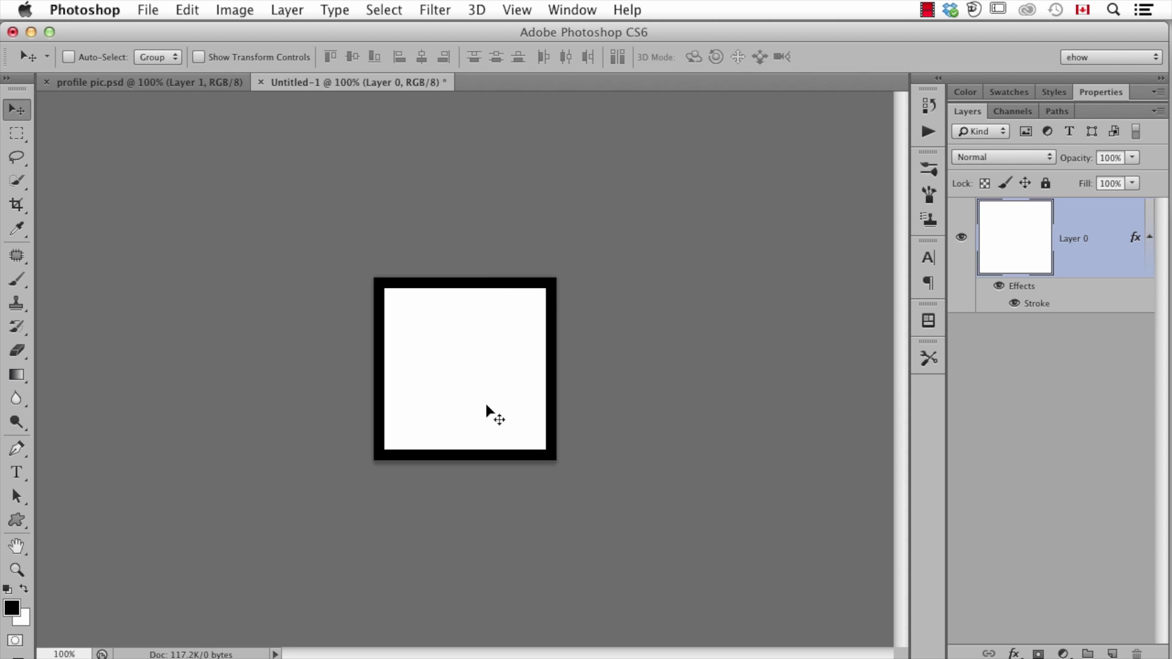
left_click(149, 11)
Open headshot.jpg and drag it into Untitled-1 as Layer 1 above Layer 0.
left_click(163, 48)
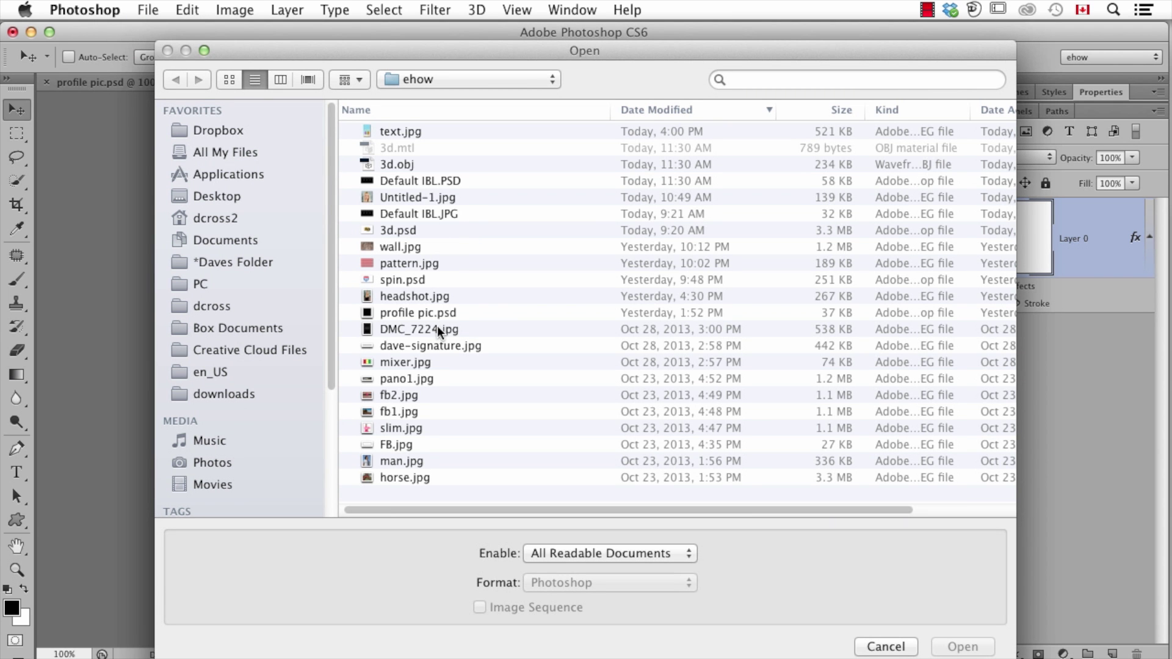
double_click(437, 298)
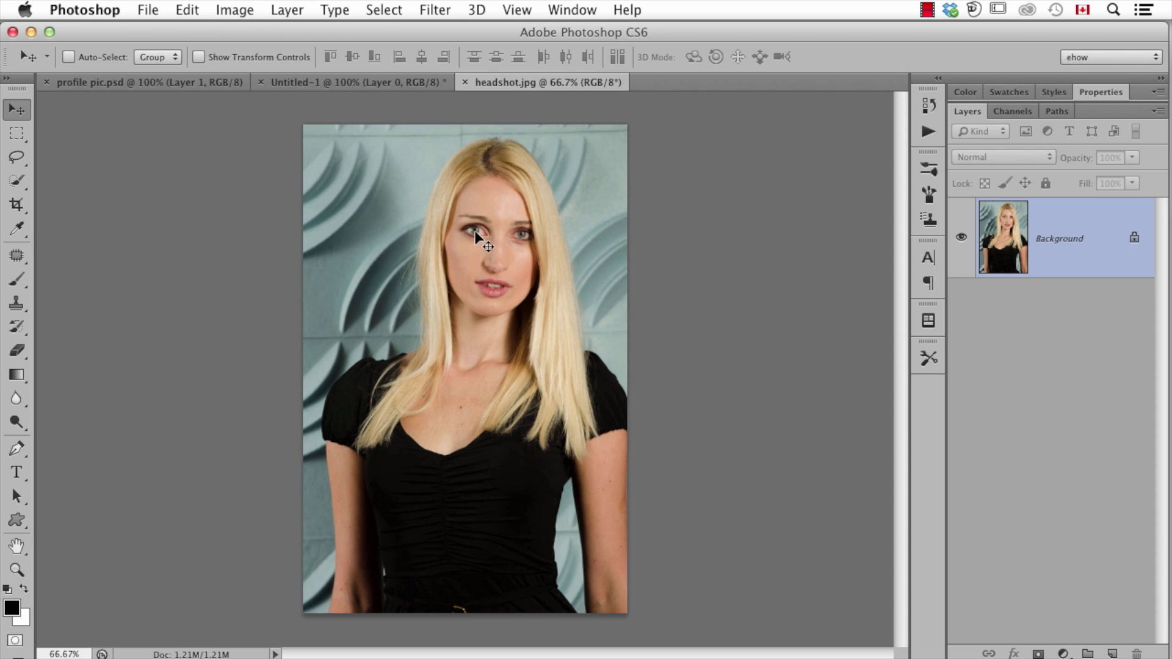
left_click_drag(476, 235, 345, 81)
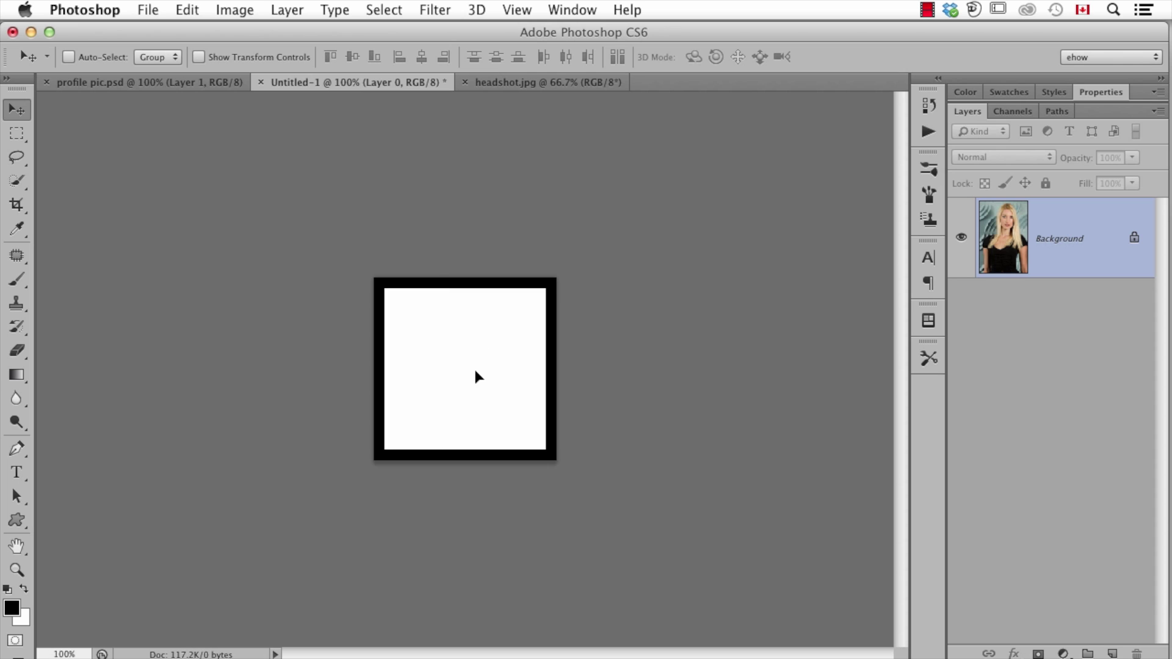
left_click_drag(474, 368, 456, 376)
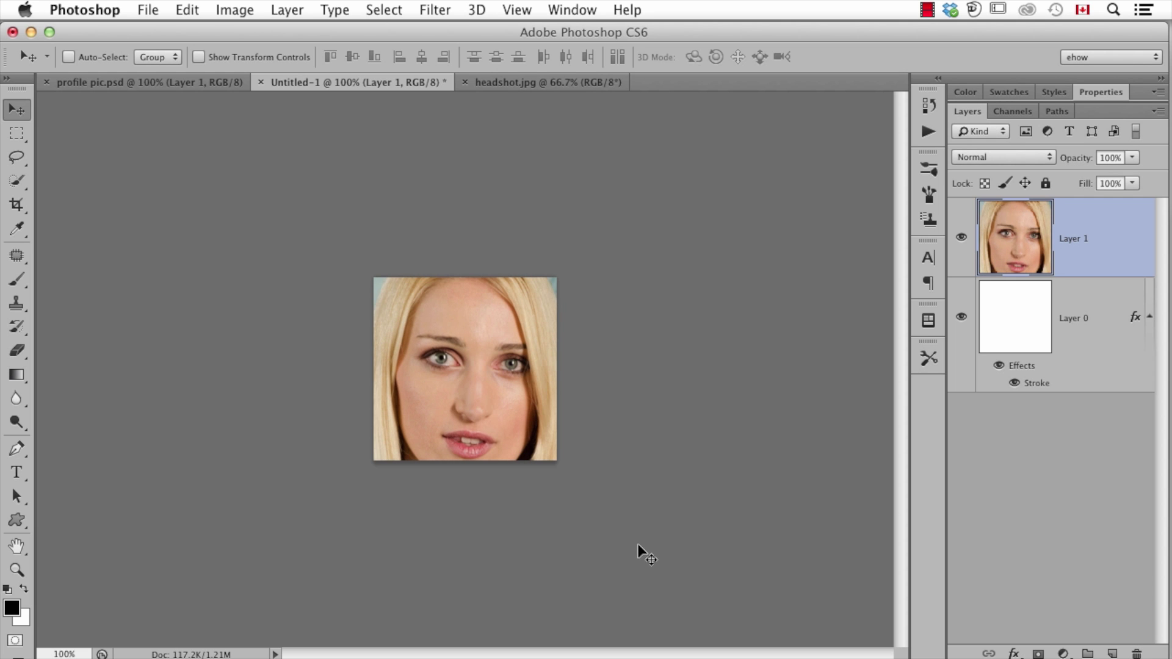
left_click(187, 8)
Scale the headshot to about 59%, fit her head in the square, and keep 100% opacity.
left_click(218, 403)
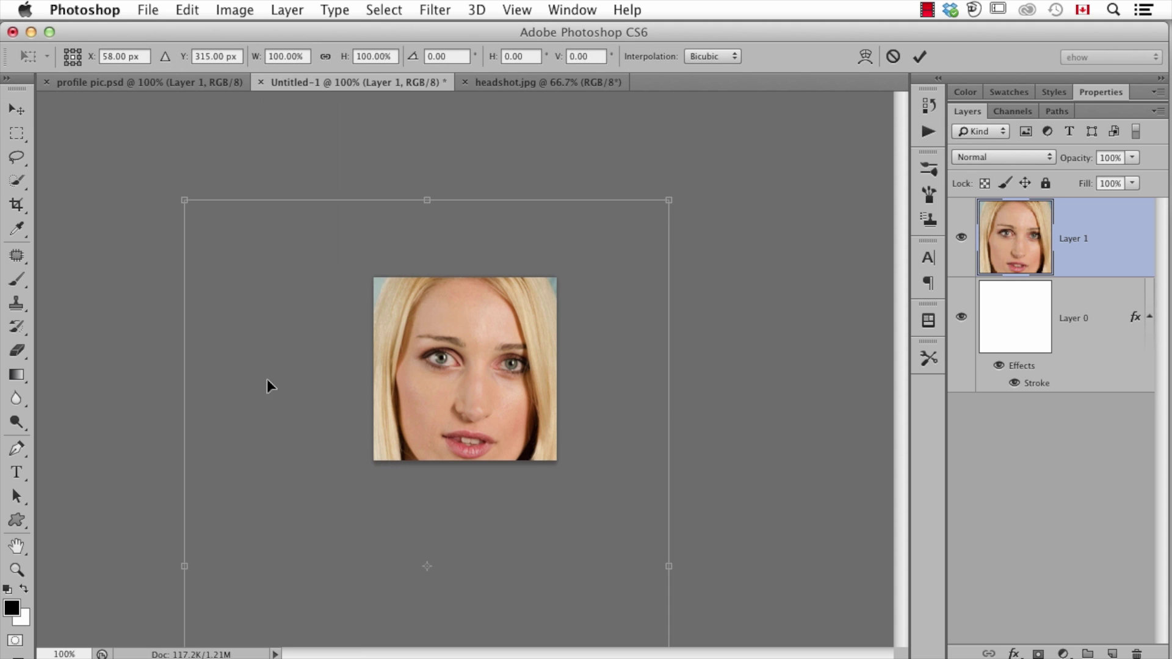
left_click_drag(187, 199, 307, 375)
left_click_drag(416, 419, 505, 397)
left_click_drag(644, 248, 563, 366)
left_click_drag(485, 430, 501, 339)
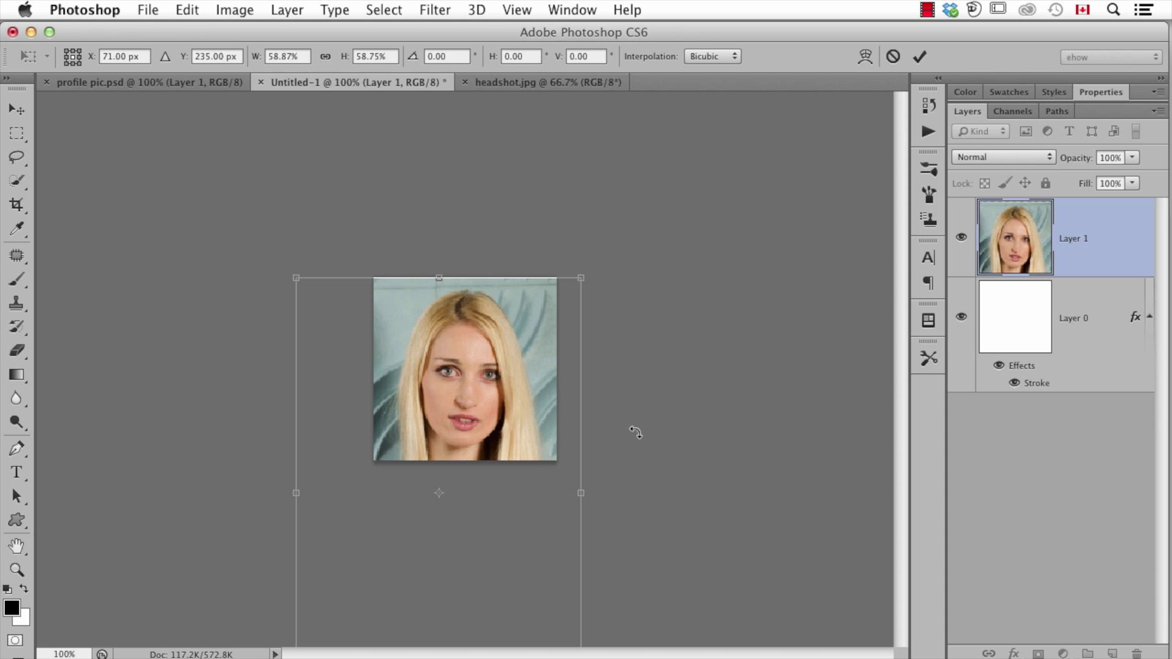
key("Return")
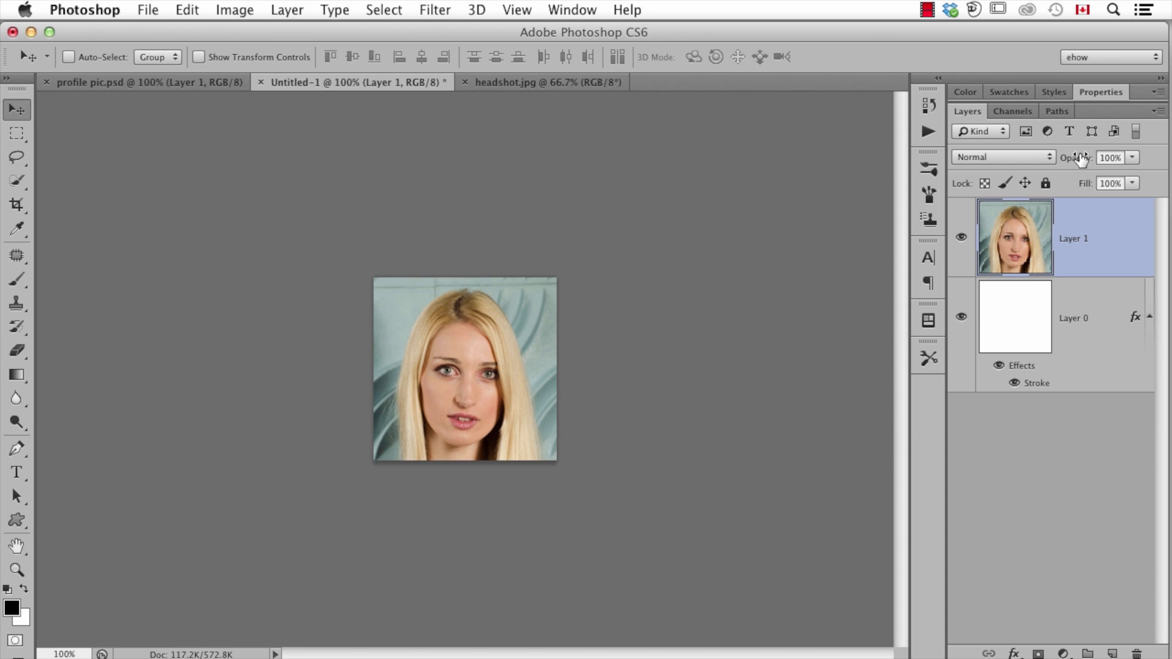
left_click_drag(1081, 160, 1063, 165)
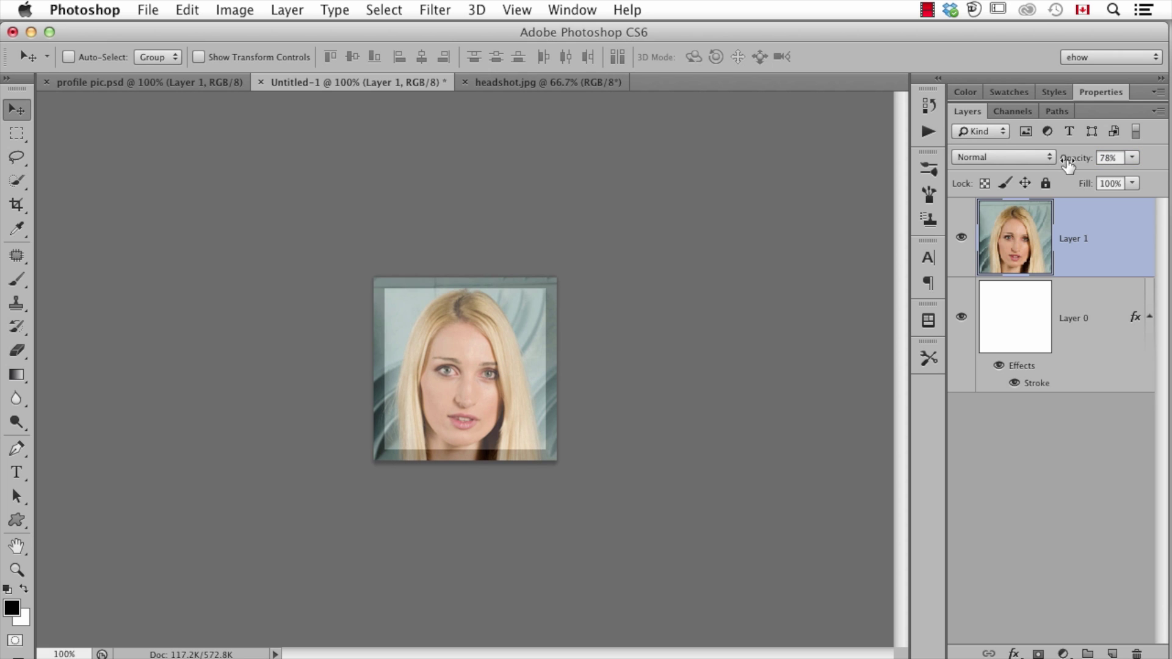
left_click_drag(1067, 165, 1141, 163)
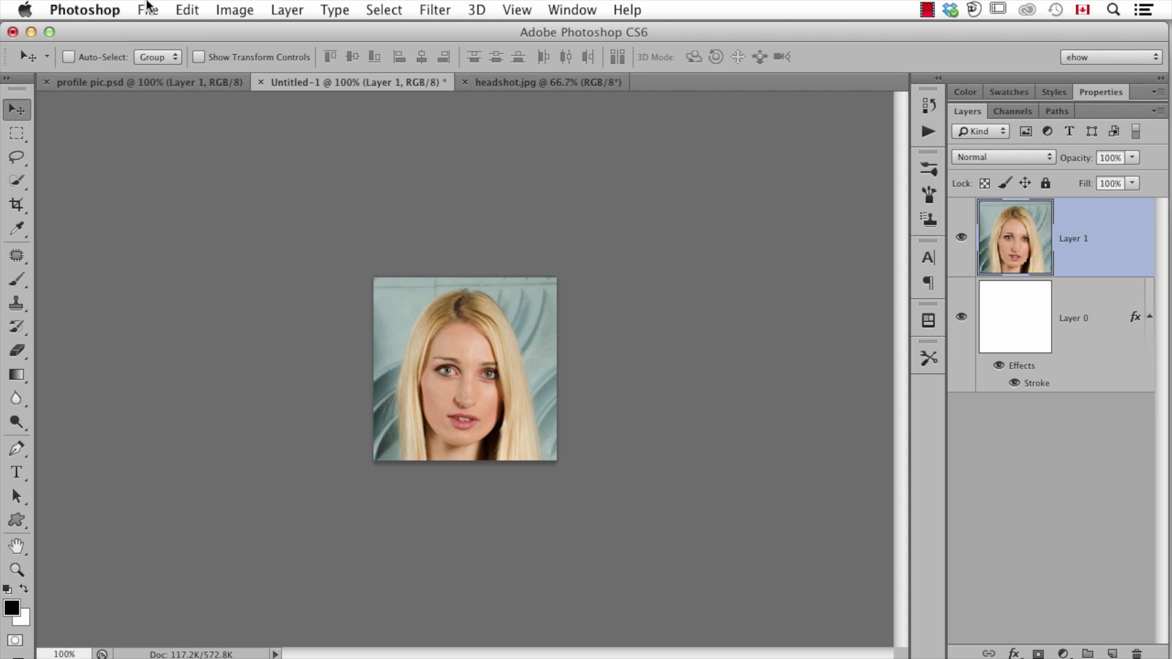
Save as Untitled-1.jpg in JPEG format at Maximum quality 12, replacing the existing file.
left_click(148, 10)
left_click(173, 224)
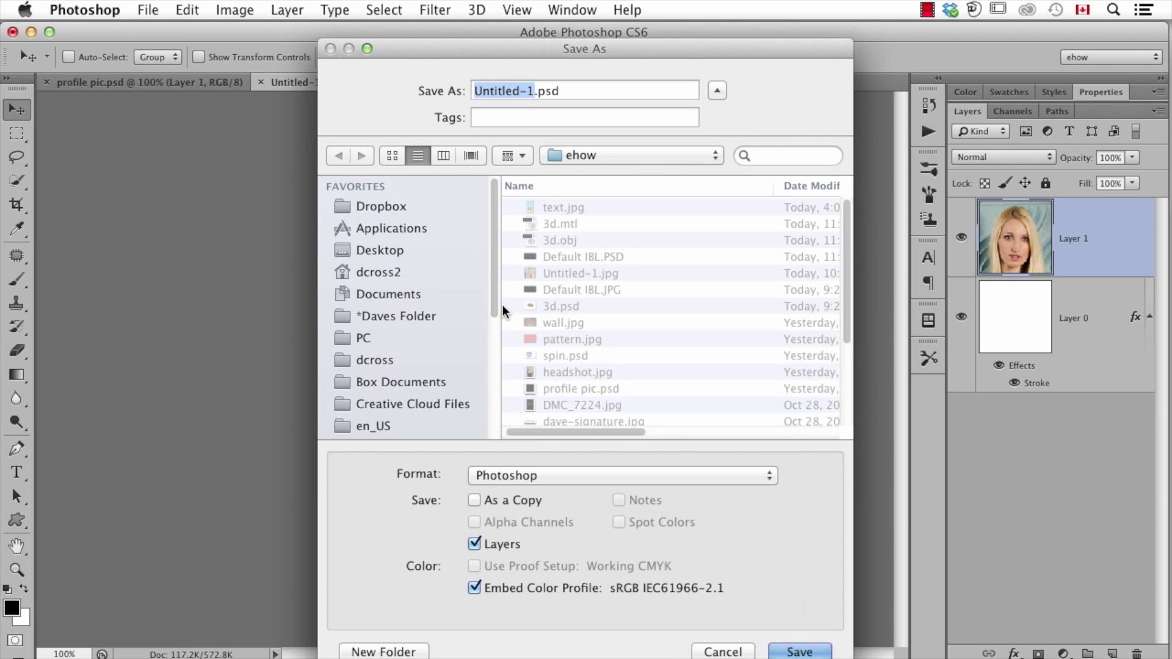
left_click(533, 480)
left_click(536, 592)
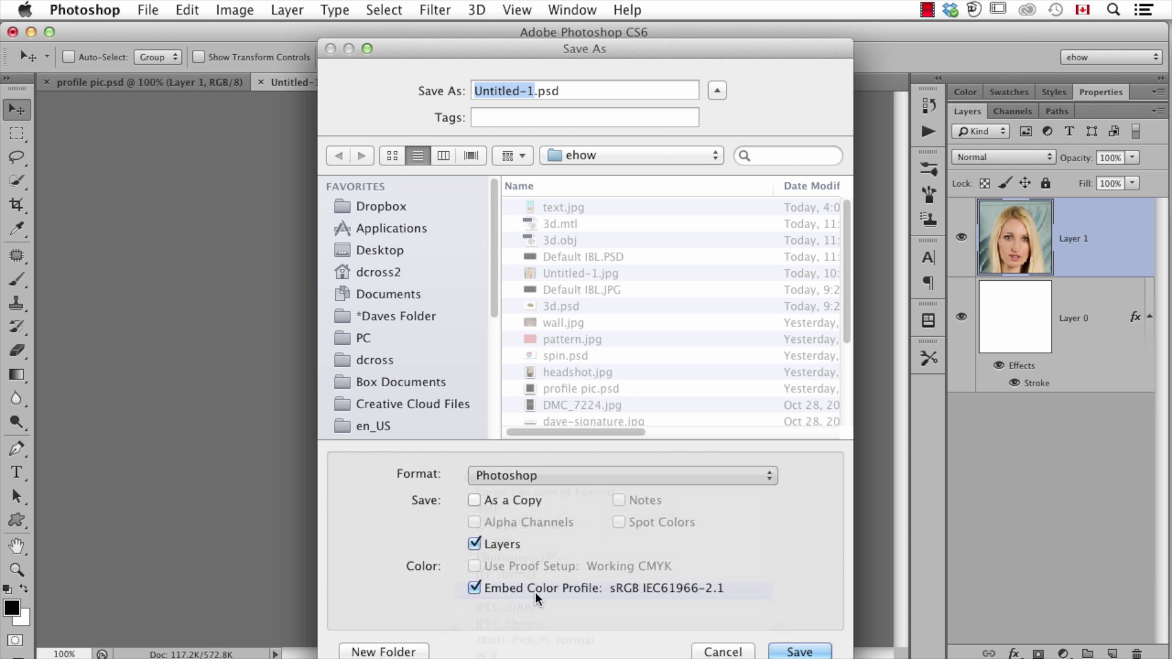
left_click(789, 652)
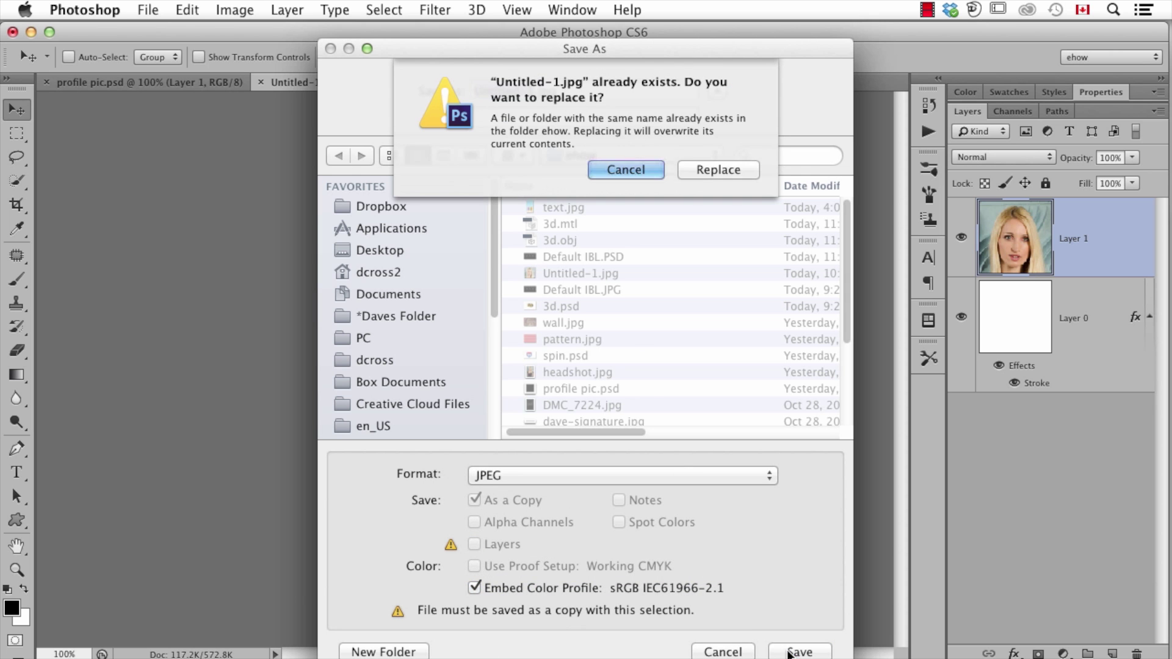
left_click(698, 171)
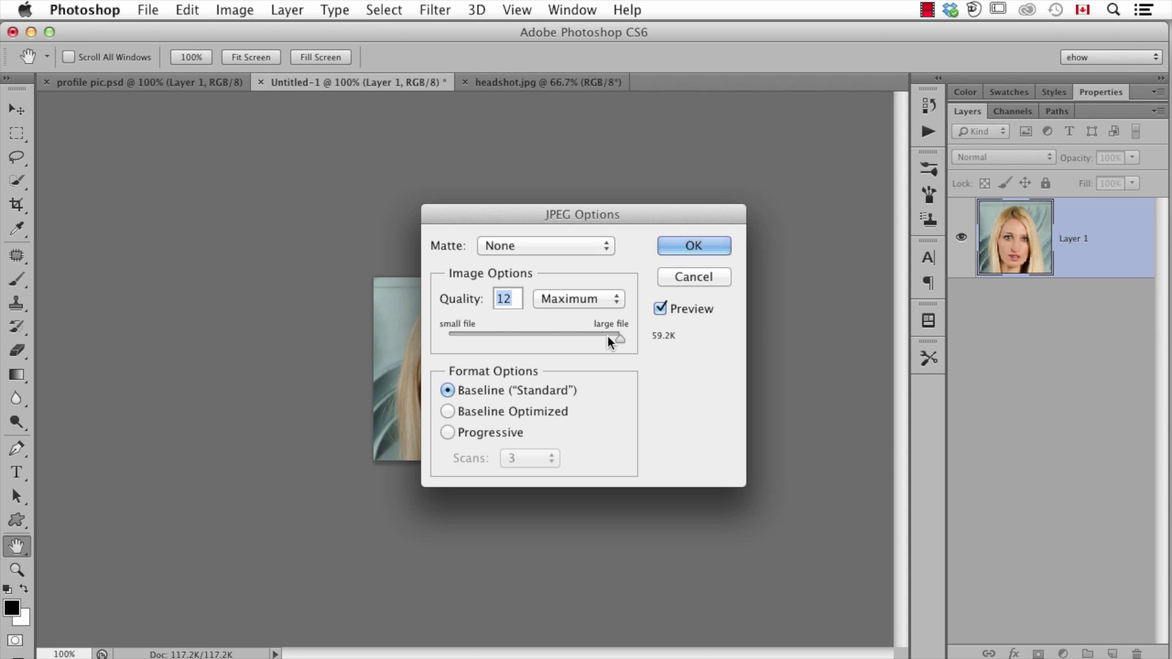
left_click(689, 245)
key("v")
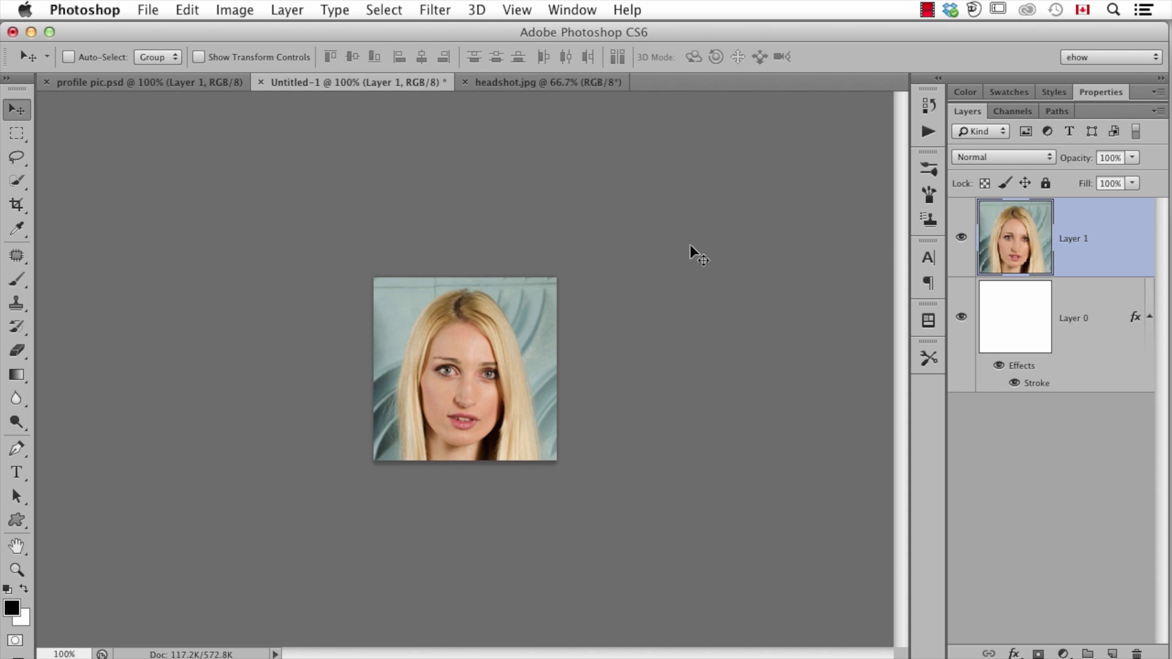